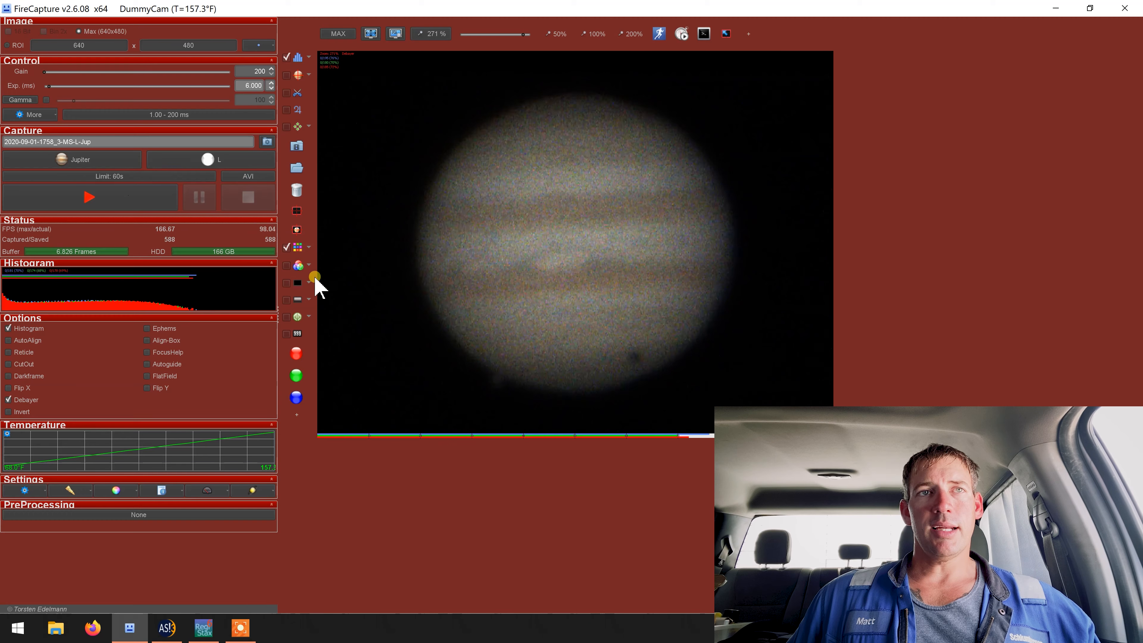
Step: Select NearestNeighbor debayering with the RG Bayer pattern and record a 60-second AVI capture of Jupiter
click(308, 248)
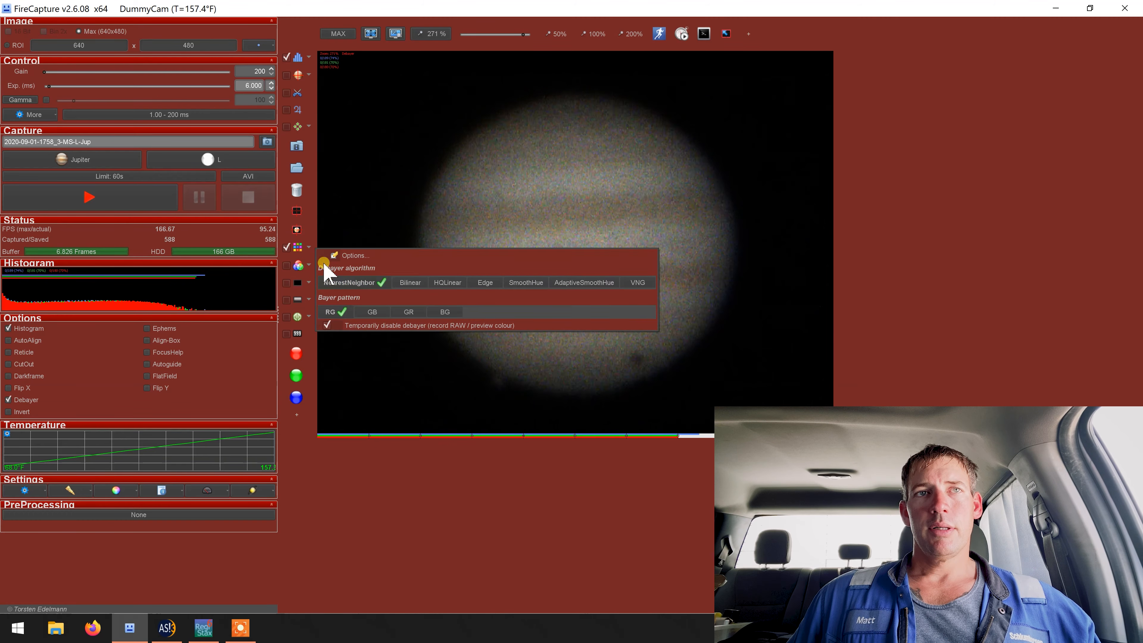
click(356, 282)
click(331, 312)
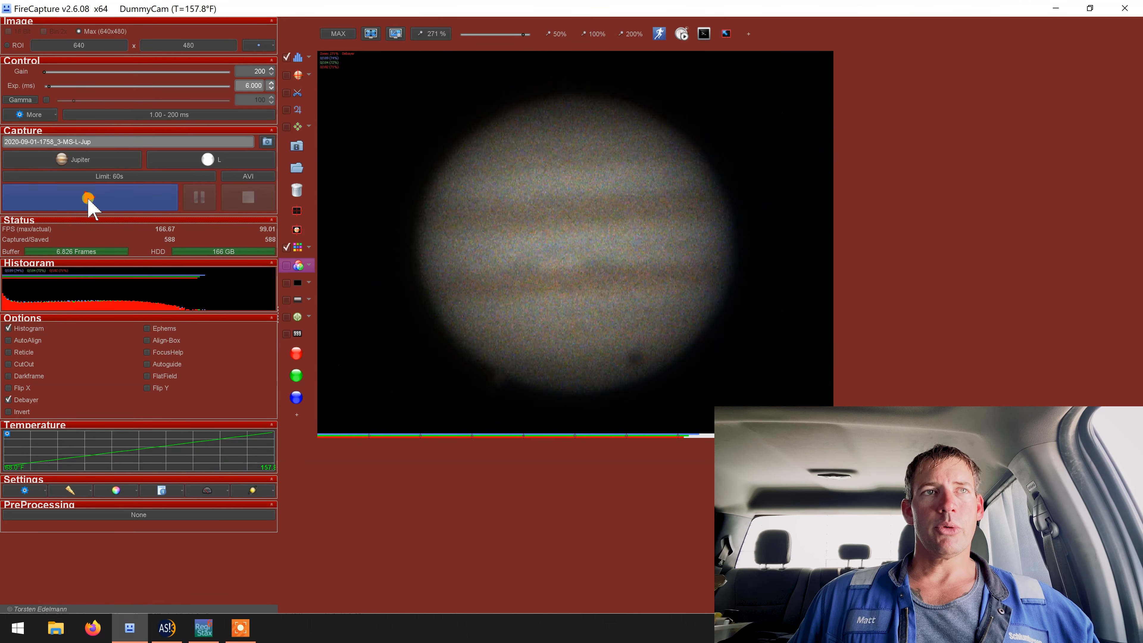
click(88, 199)
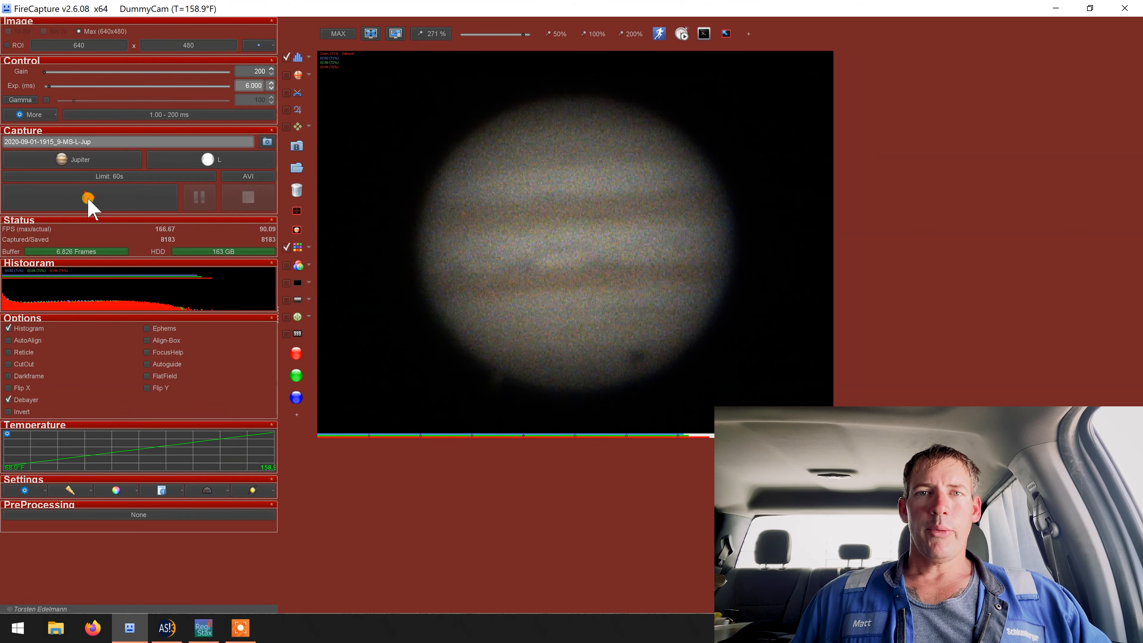
click(166, 628)
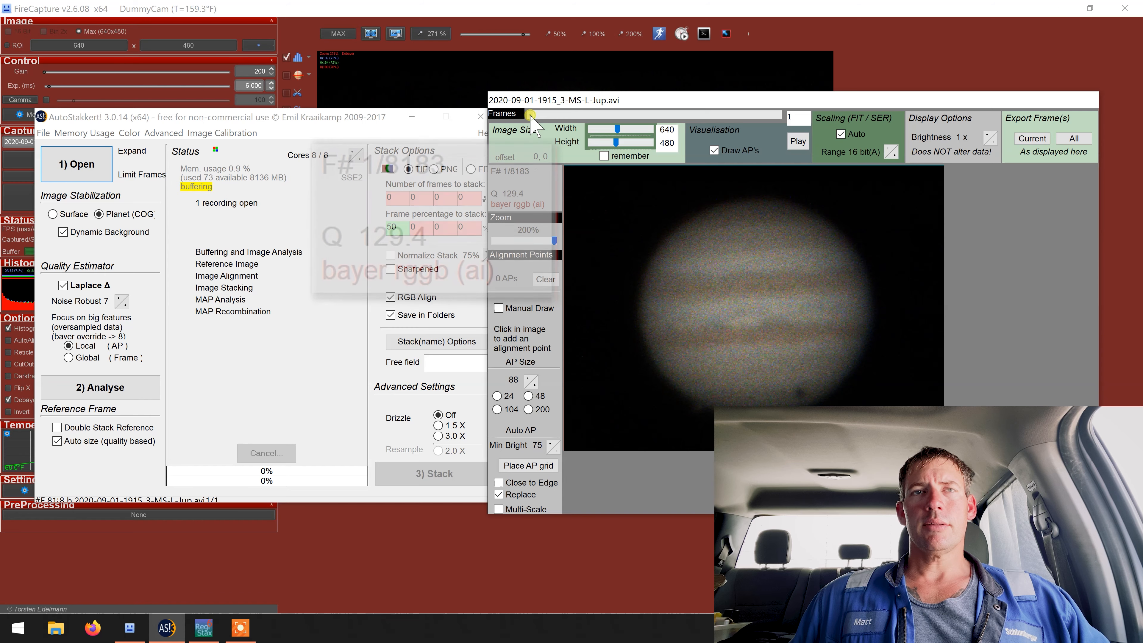
drag(530, 115, 727, 157)
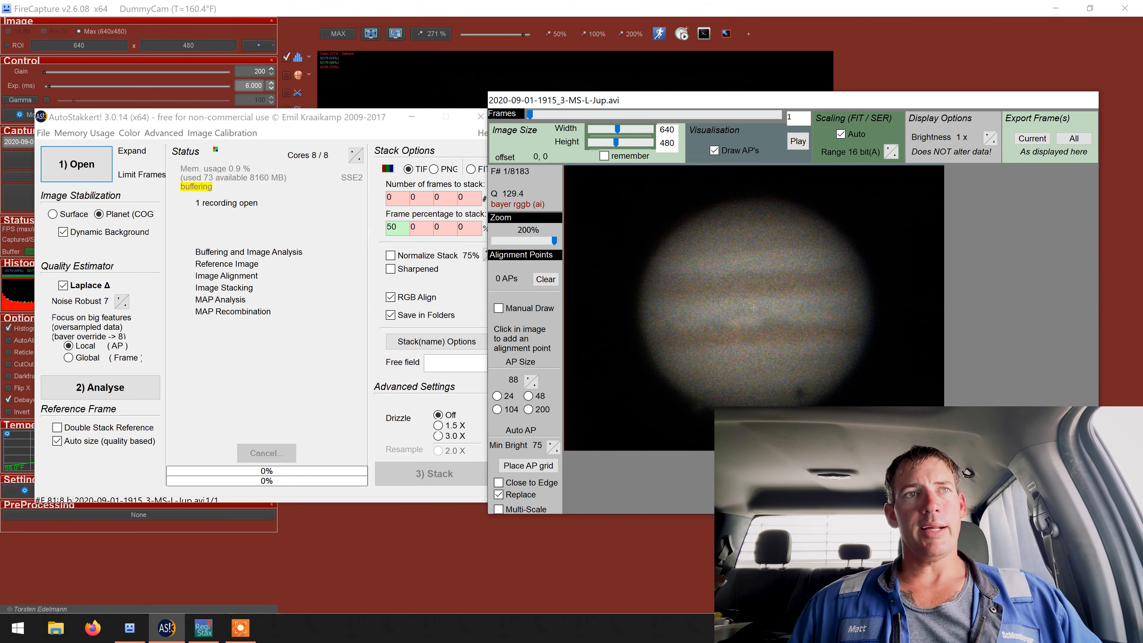
drag(530, 115, 457, 131)
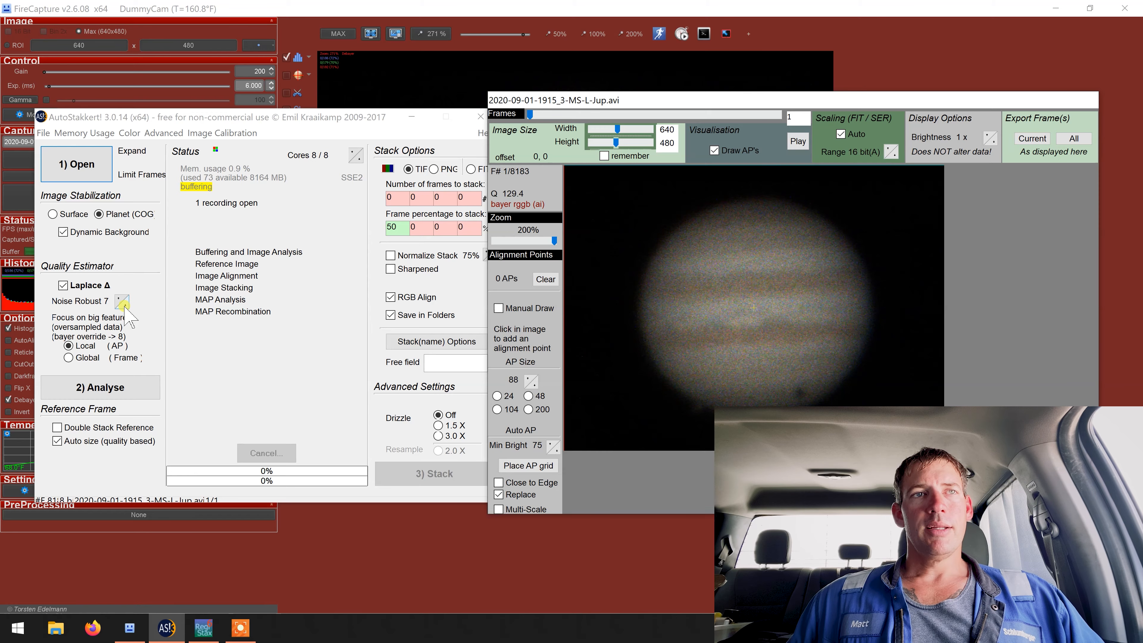
Step: Set the quality estimator's Noise Robust value to 7 and analyse the recording
click(124, 306)
click(123, 306)
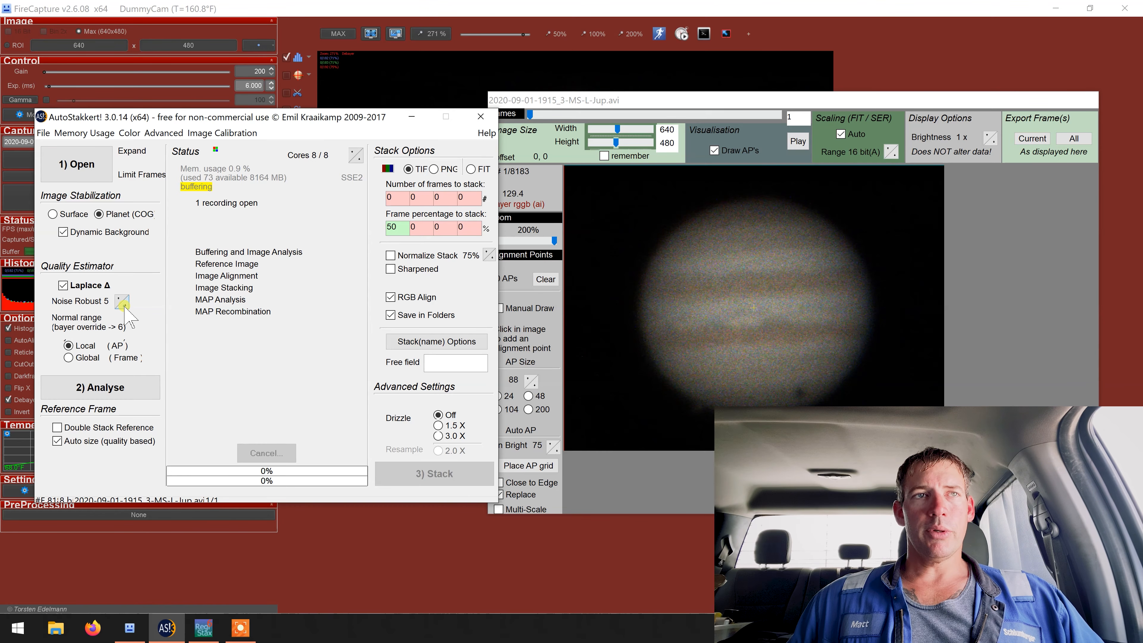
click(121, 305)
click(121, 304)
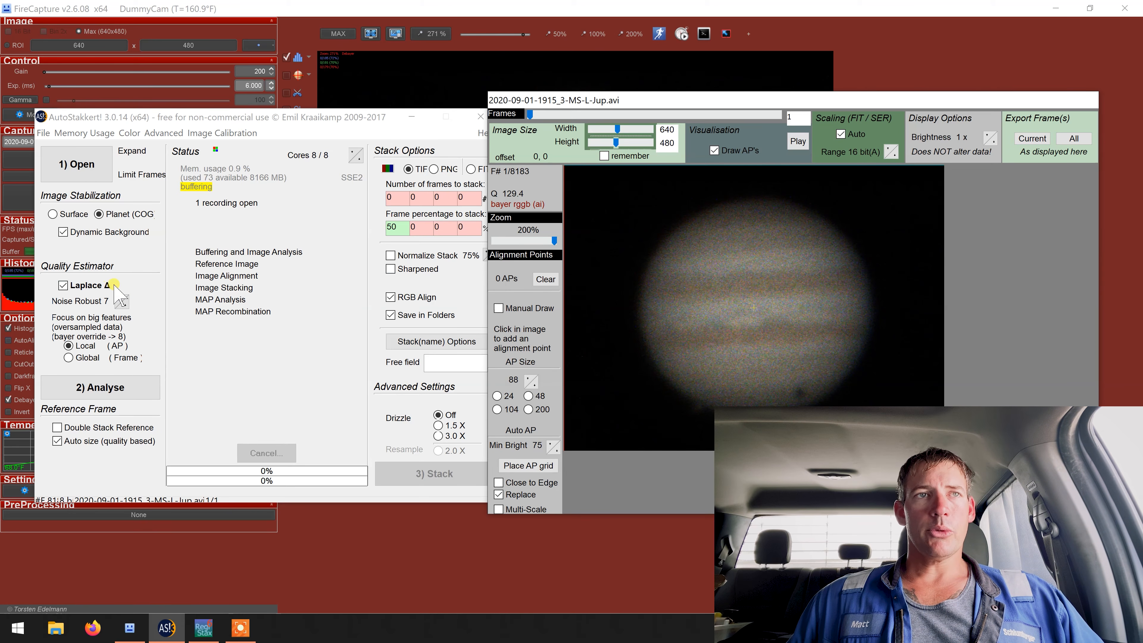
click(116, 385)
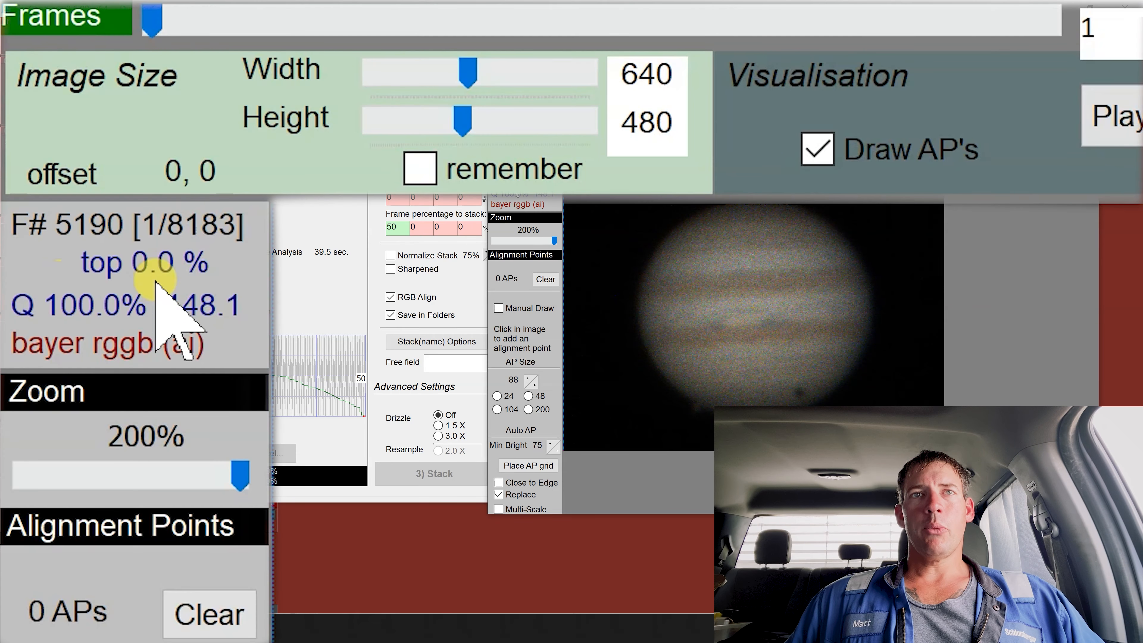
Step: Examine the quality-sorted frames, comparing the best frame with those about a quarter and three quarters along the quality graph
drag(153, 21, 4, 106)
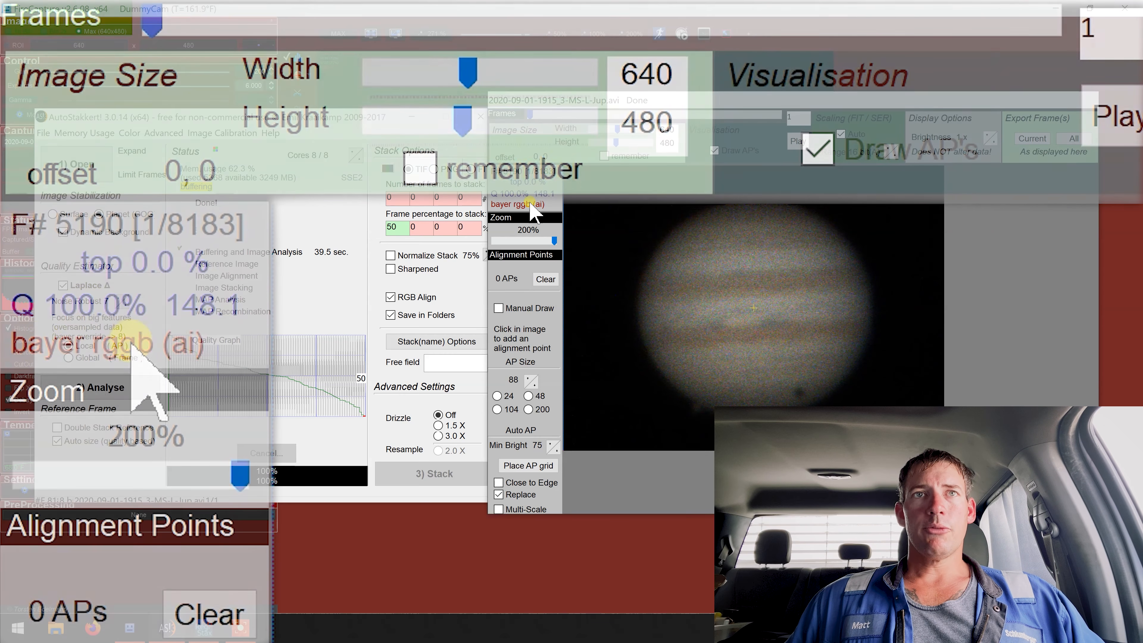
click(528, 113)
drag(528, 113, 360, 356)
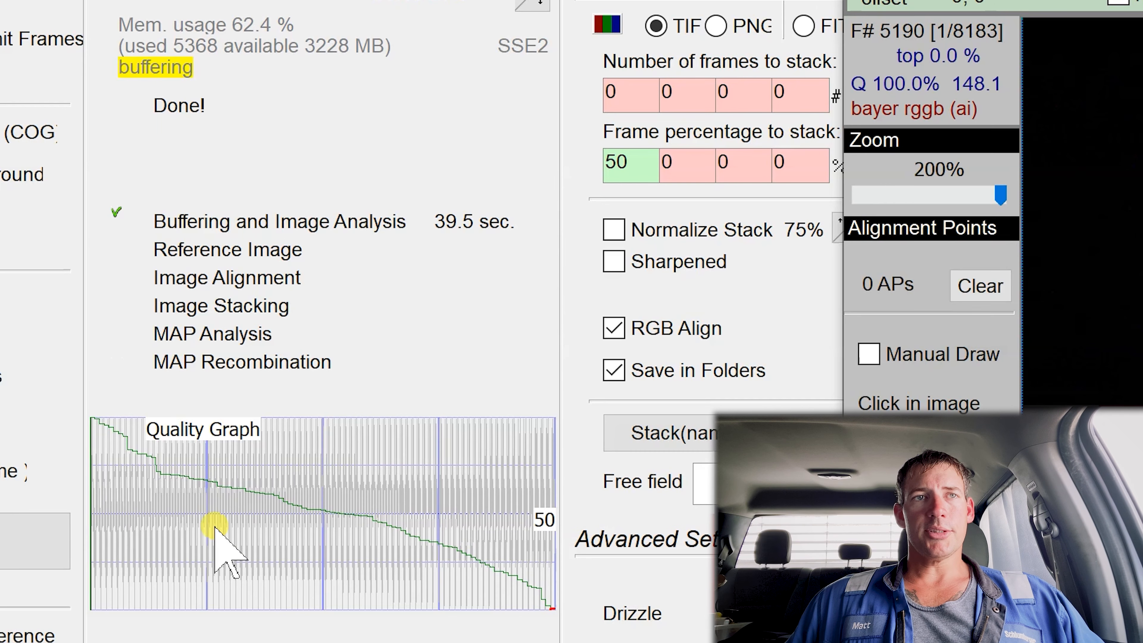
click(210, 507)
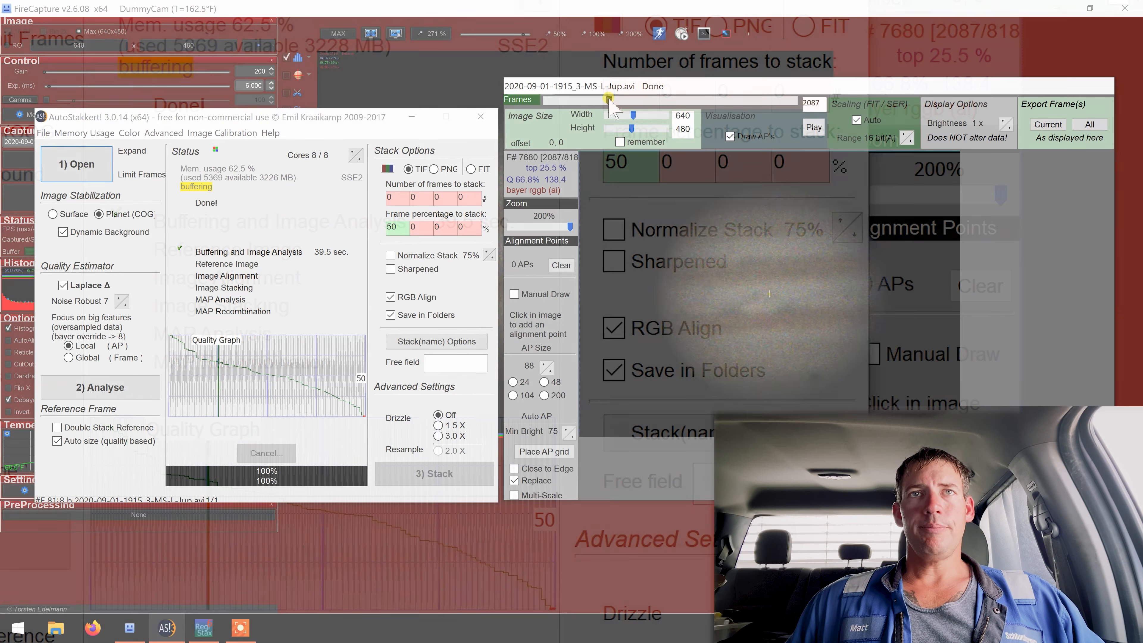
mouse_move(606, 100)
mouse_down()
mouse_move(534, 108)
mouse_move(691, 111)
mouse_move(738, 131)
mouse_up()
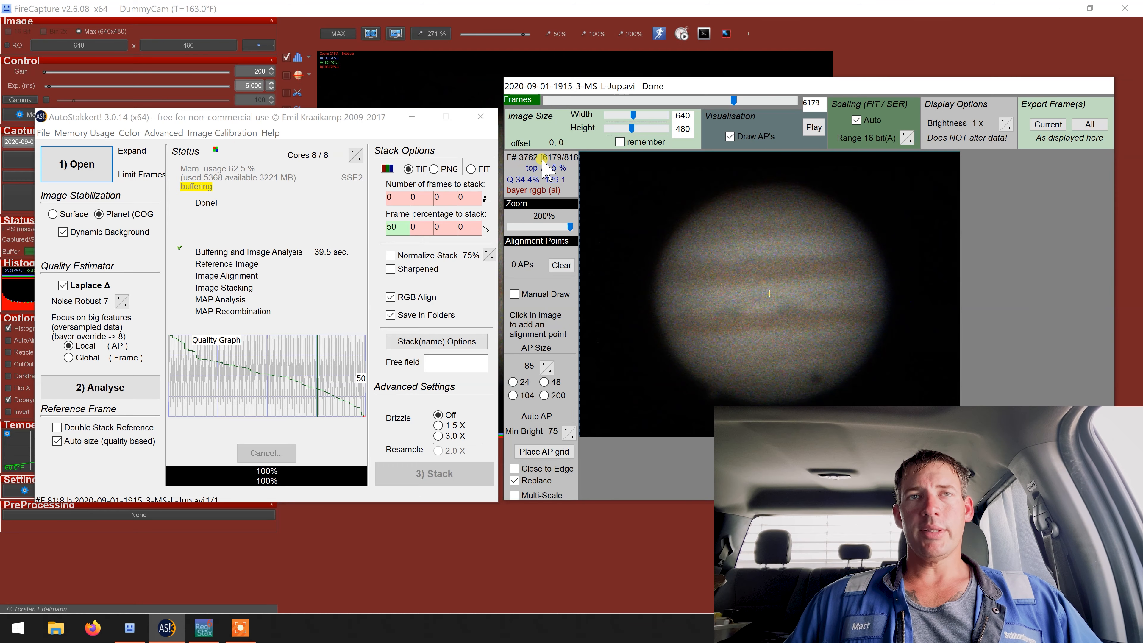
Step: Return to the best frame and inspect the frame where the quality curve crosses the 50 line
click(402, 229)
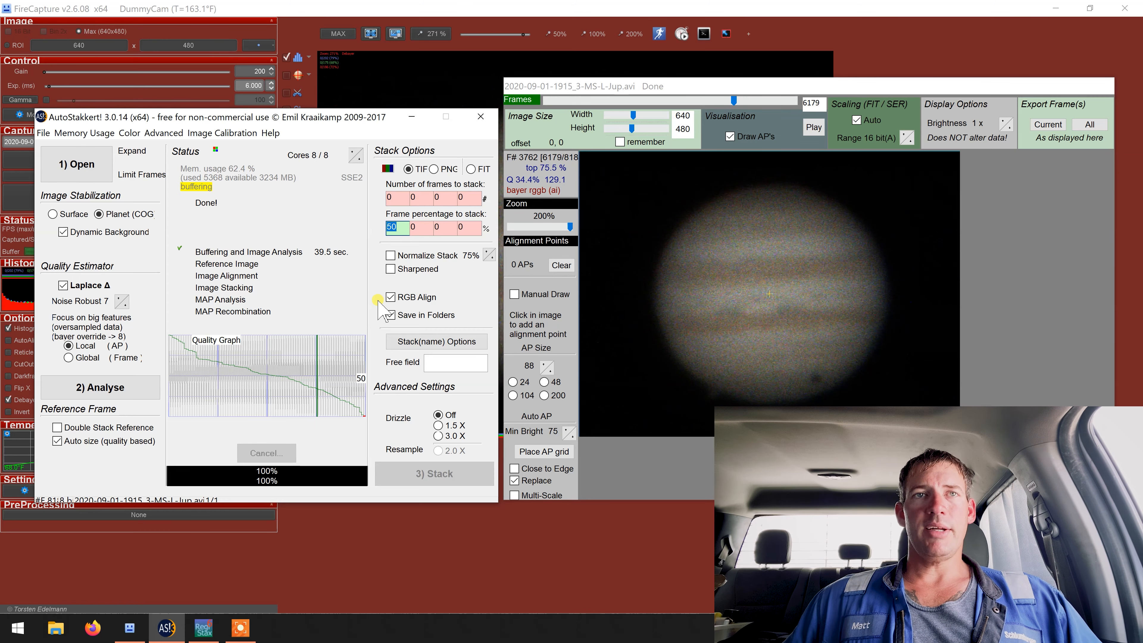
drag(735, 108, 533, 112)
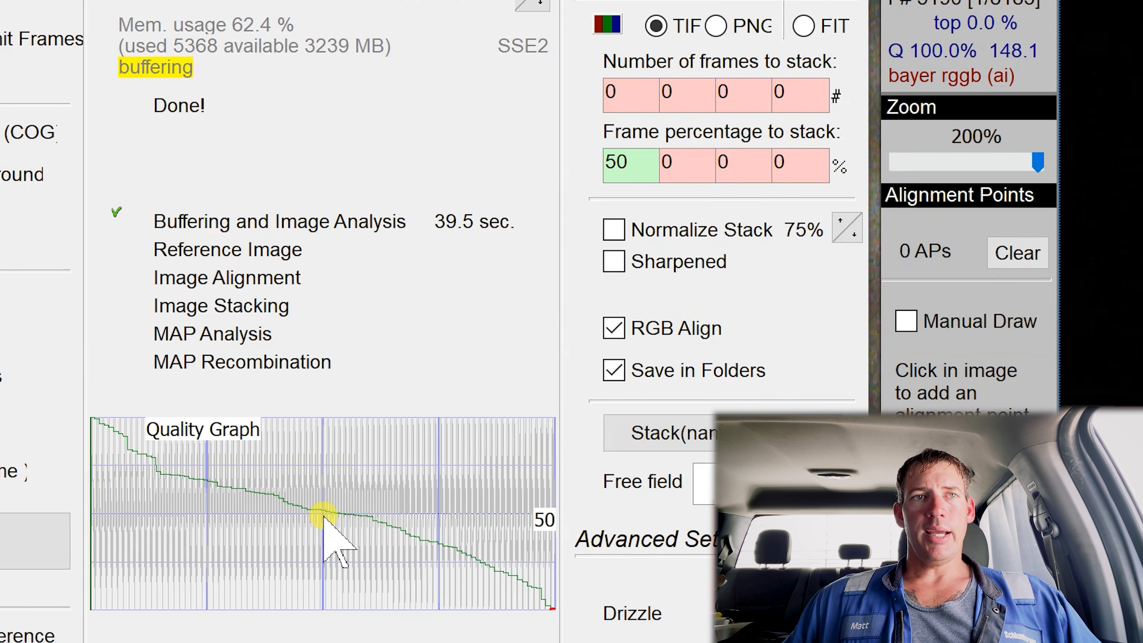
click(345, 514)
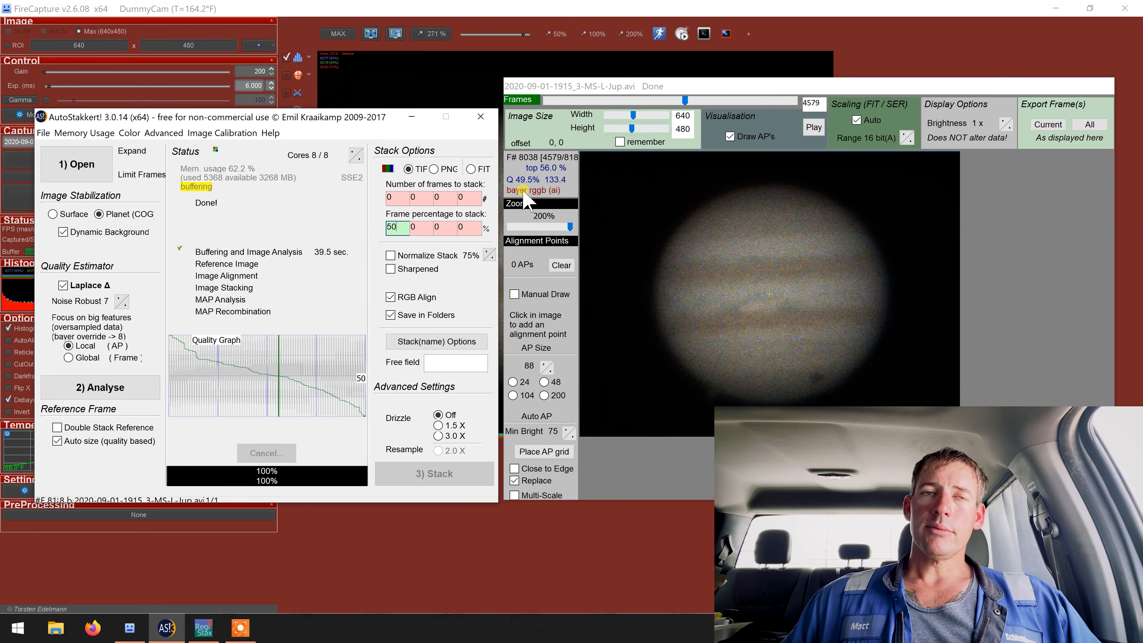
Step: Try extra stack percentages of 40, 30 and 75 alongside 50, and try toggling Normalize Stack
click(416, 228)
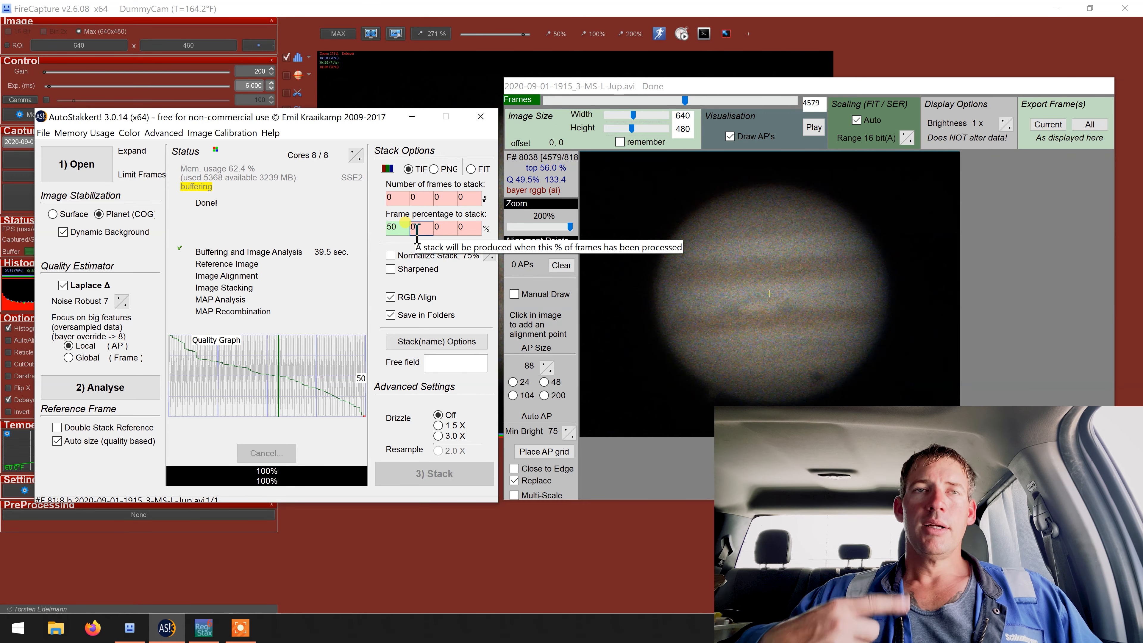
text(40)
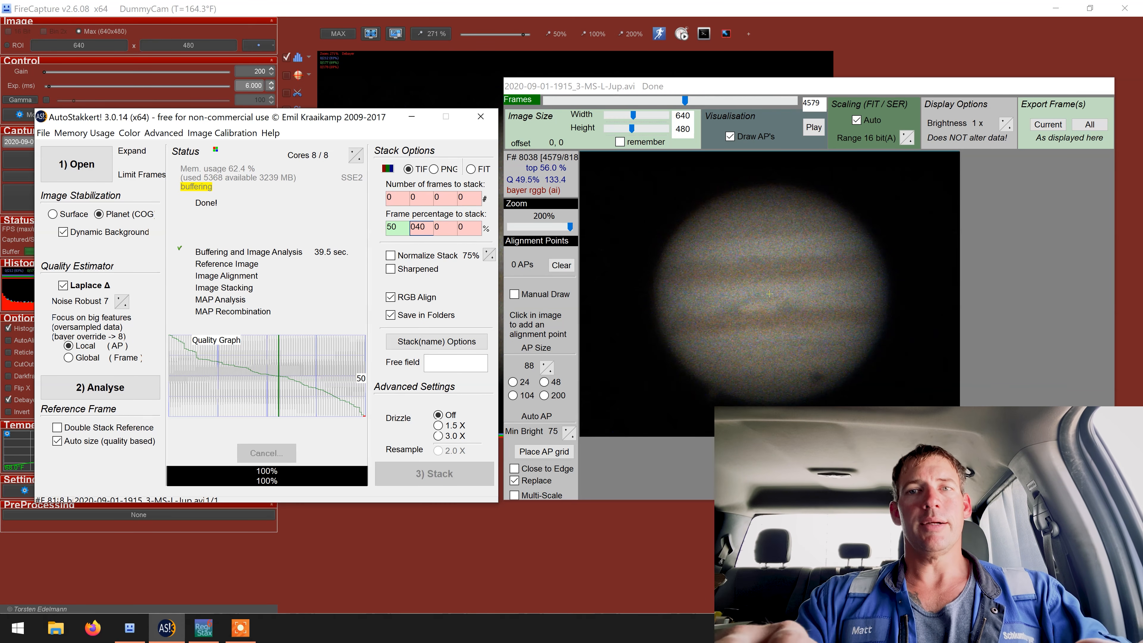
key(Tab)
text(3)
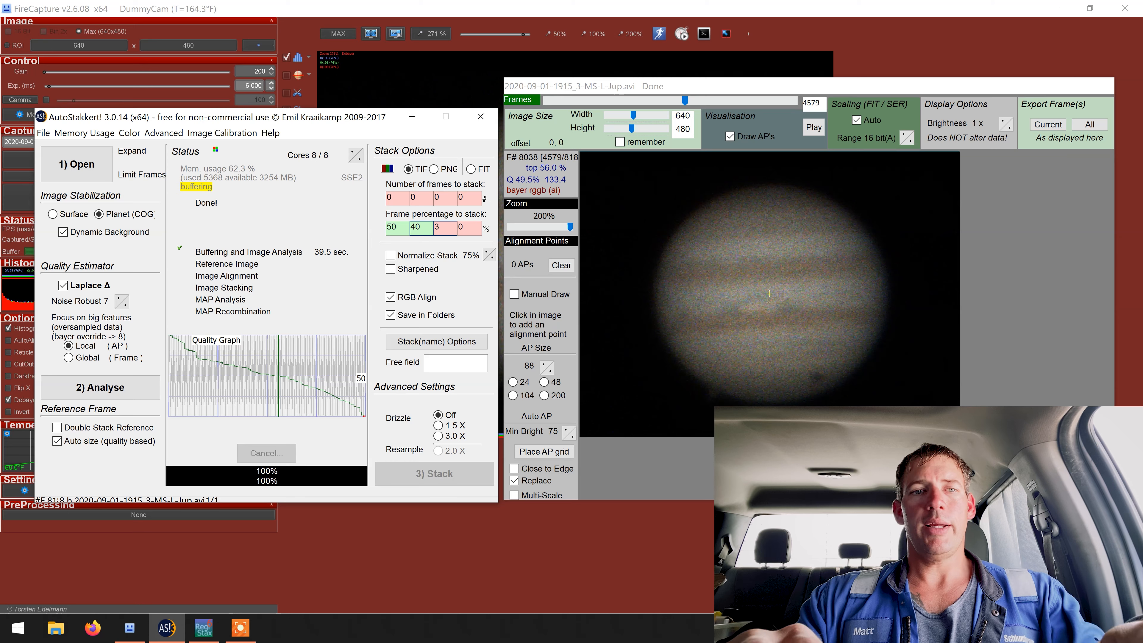
text(0)
key(Tab)
text(75)
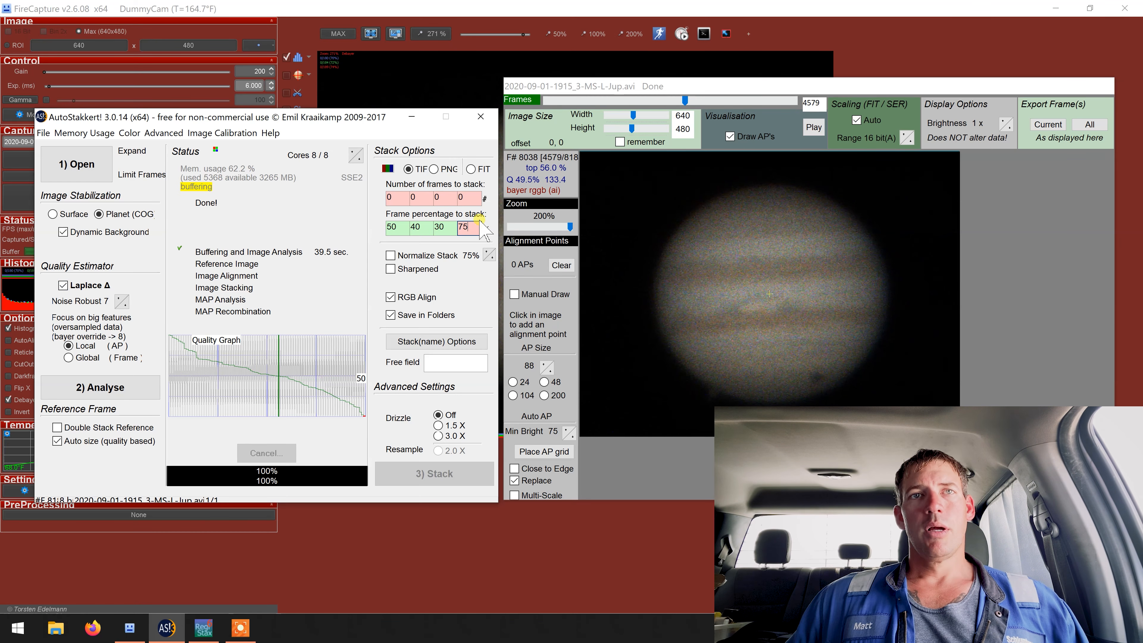
drag(480, 220, 451, 231)
key(BackSpace)
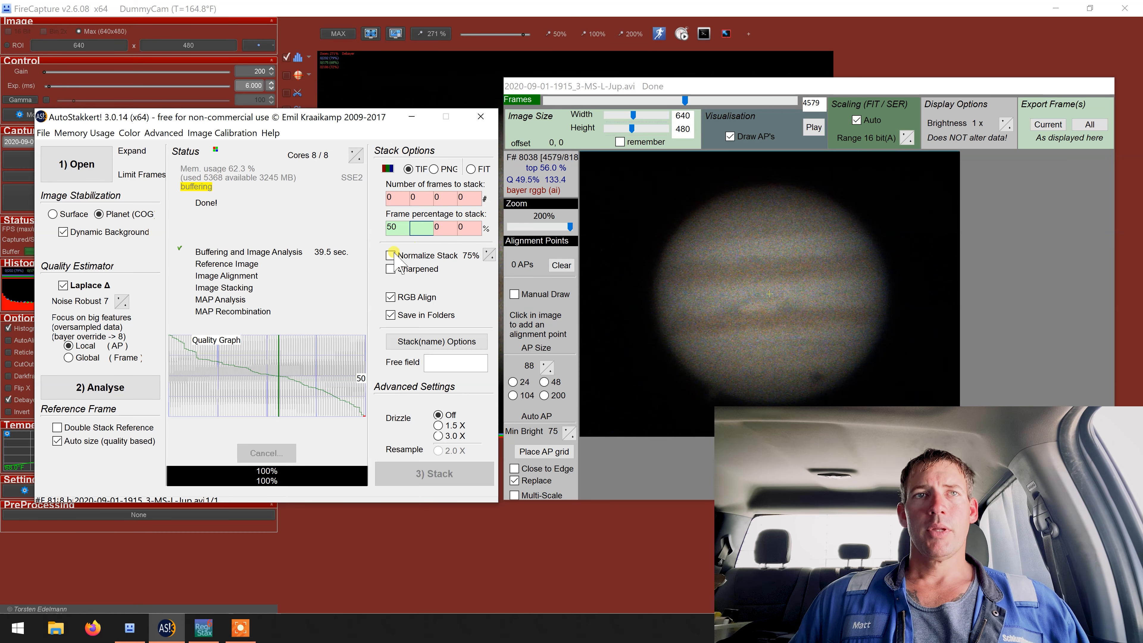
click(390, 255)
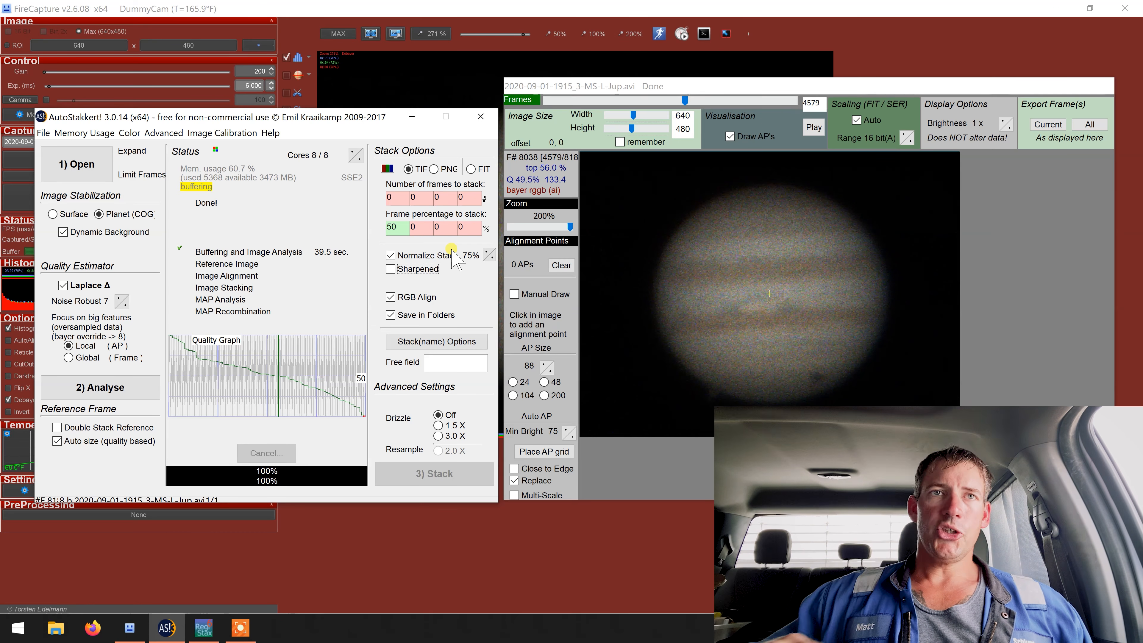
click(426, 256)
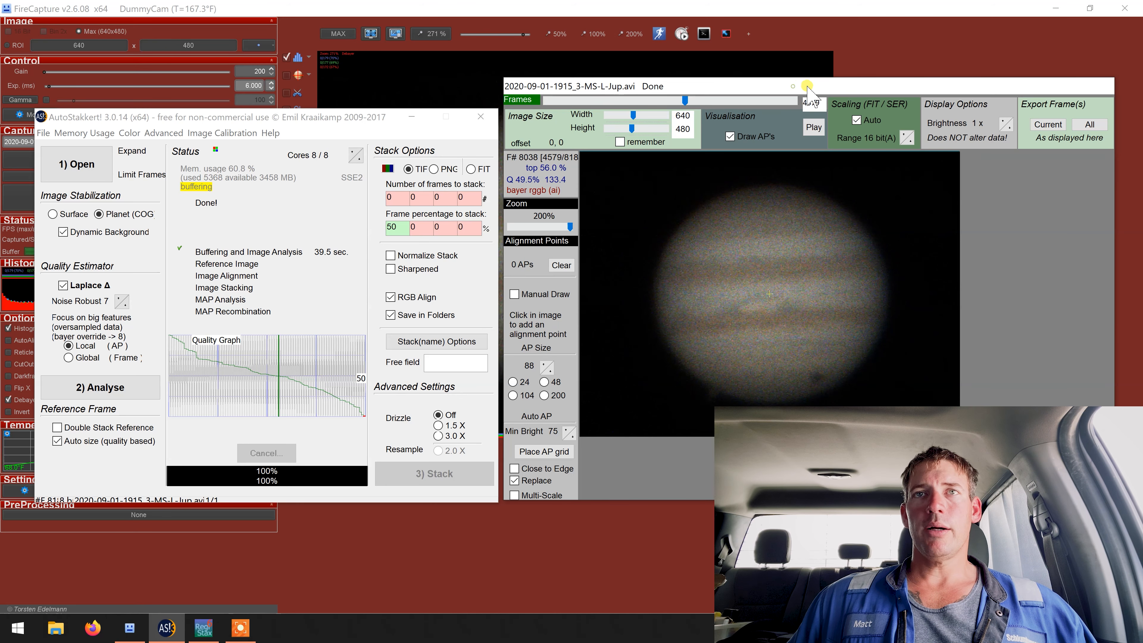
Step: Move the frame window clear of the main window and try drawing alignment boxes manually on Jupiter's disc
drag(807, 86, 828, 63)
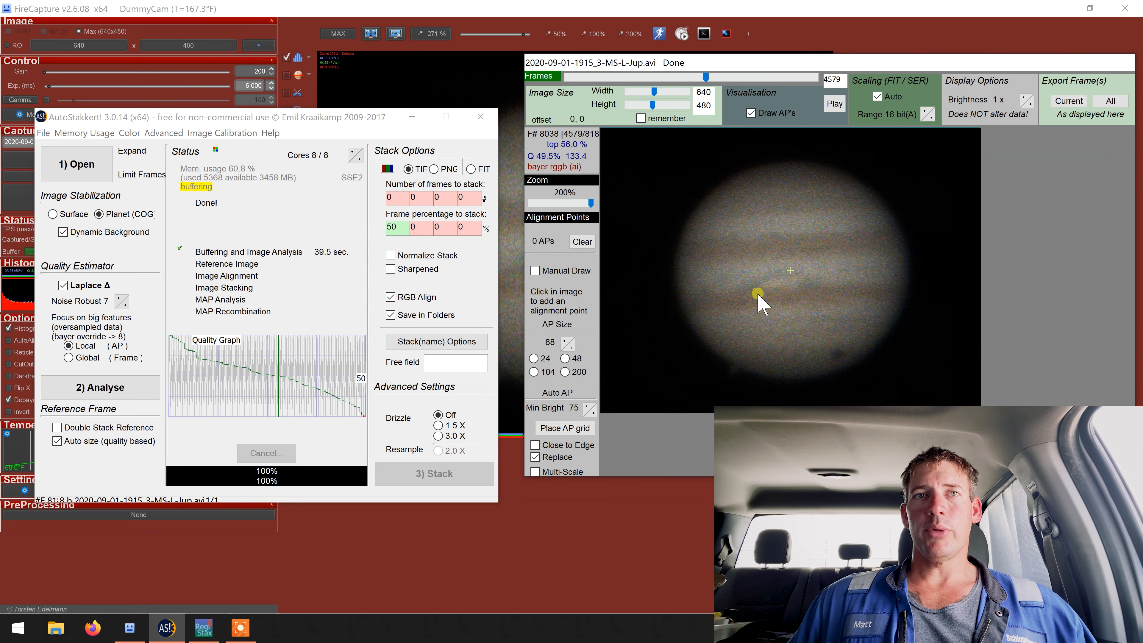
click(535, 270)
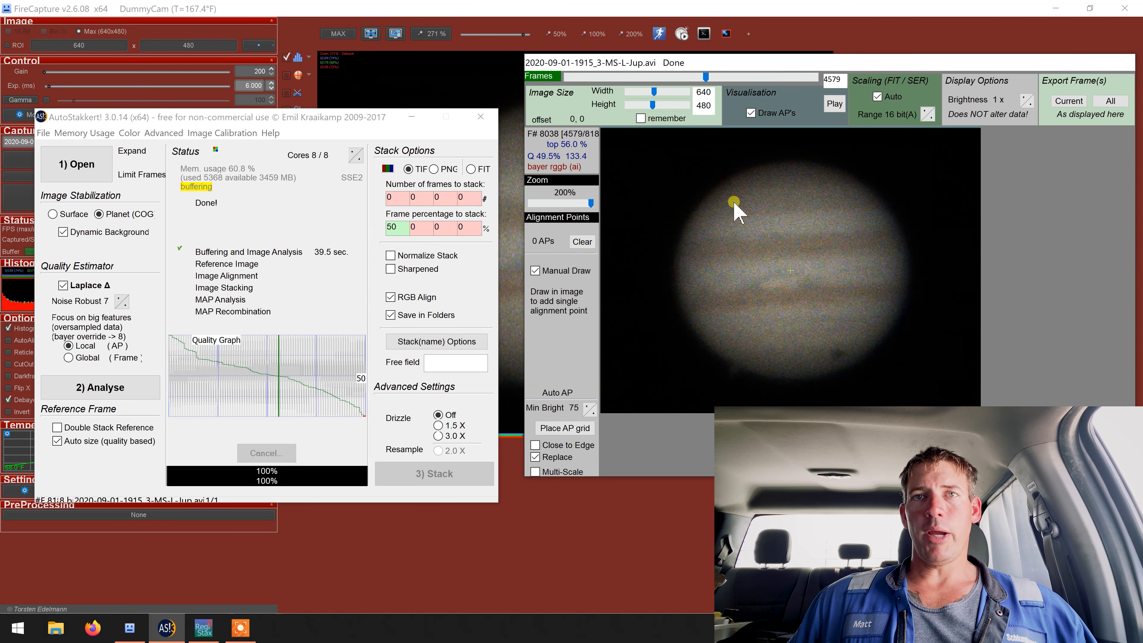
drag(734, 203, 788, 273)
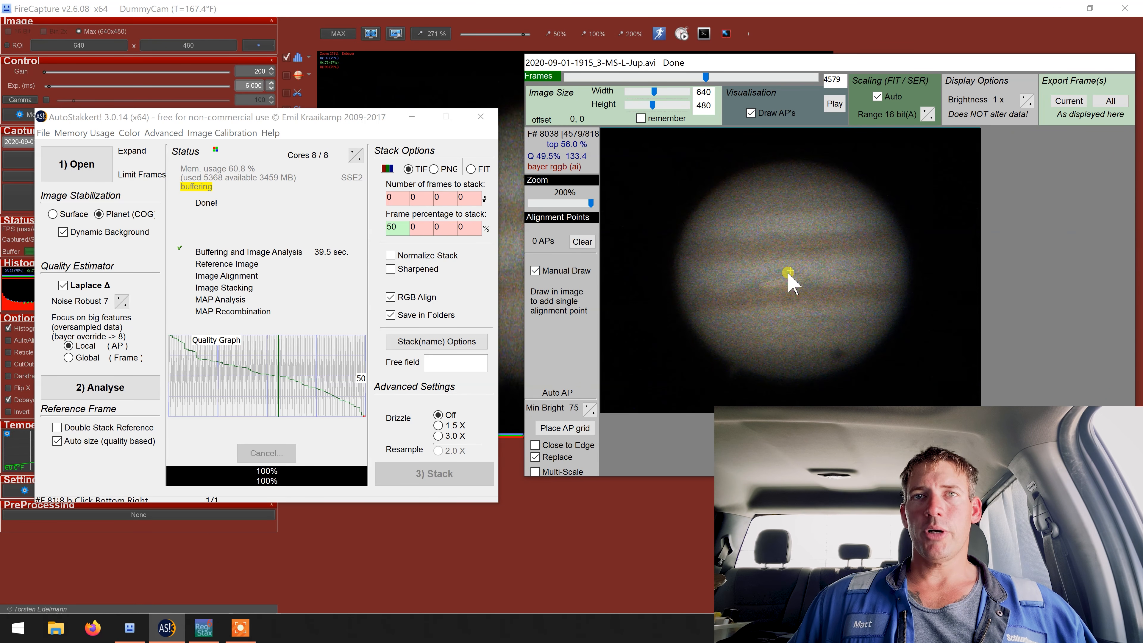
click(769, 331)
click(718, 274)
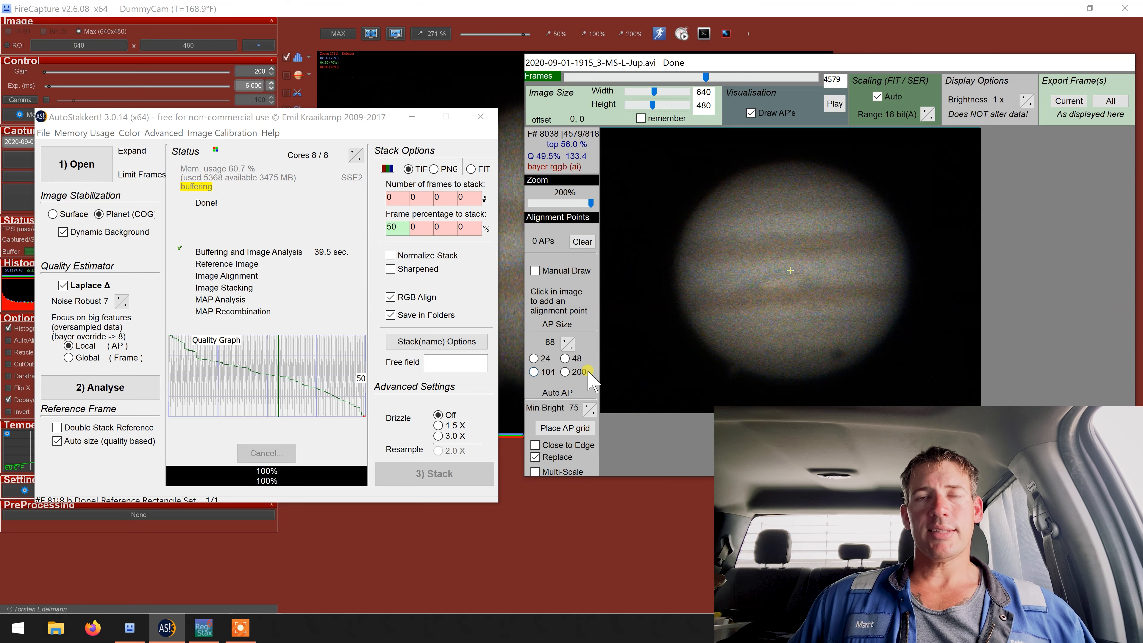
Step: Set the alignment point size to 104 and place an alignment point grid over Jupiter
click(533, 371)
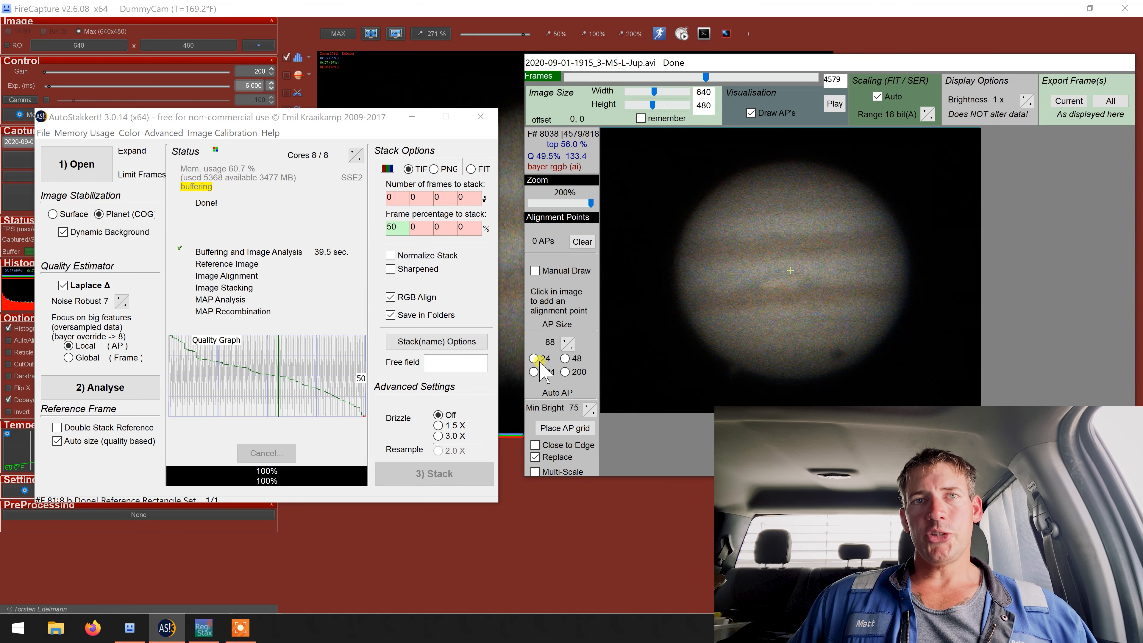
click(568, 343)
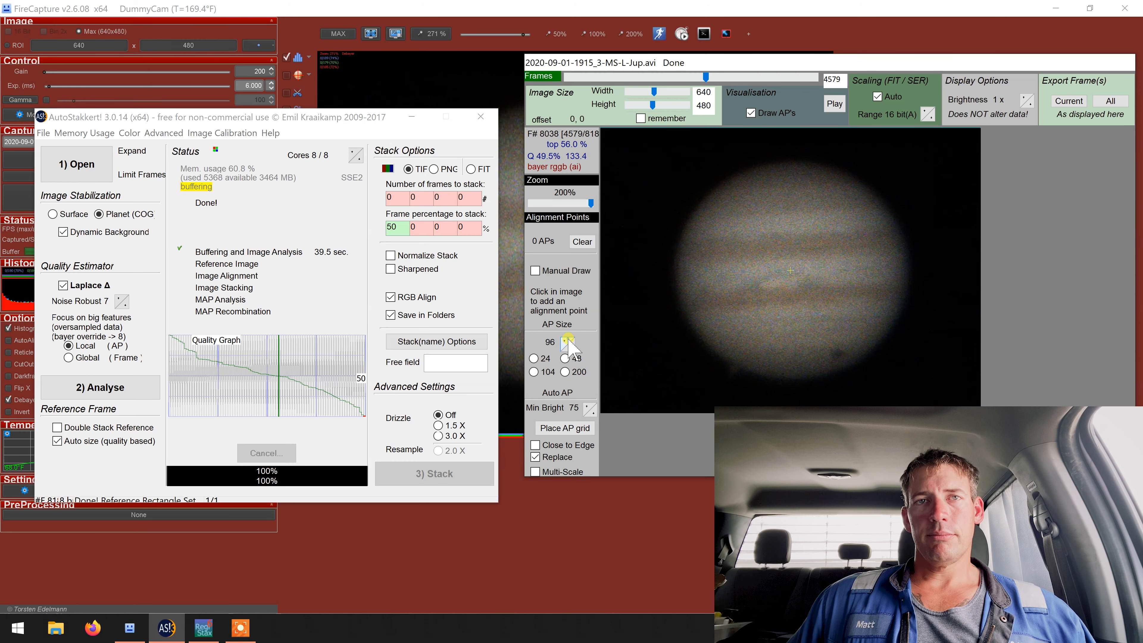
click(541, 372)
click(565, 428)
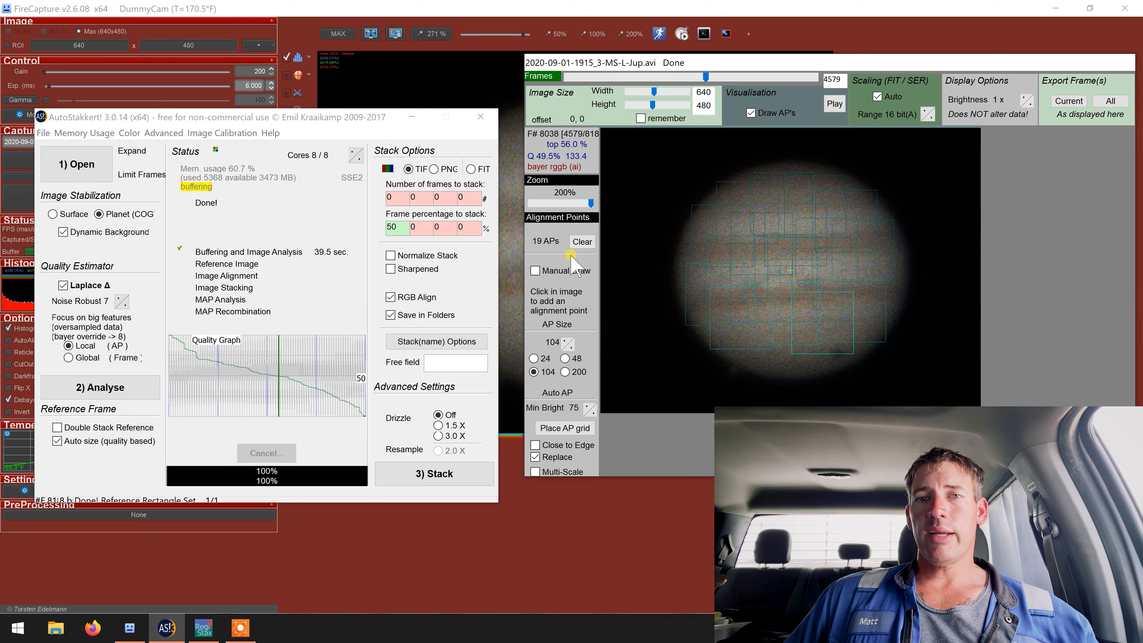
Step: Set the alignment point size to 88 and regenerate the grid at minimum brightness 60, and again at 45
click(569, 348)
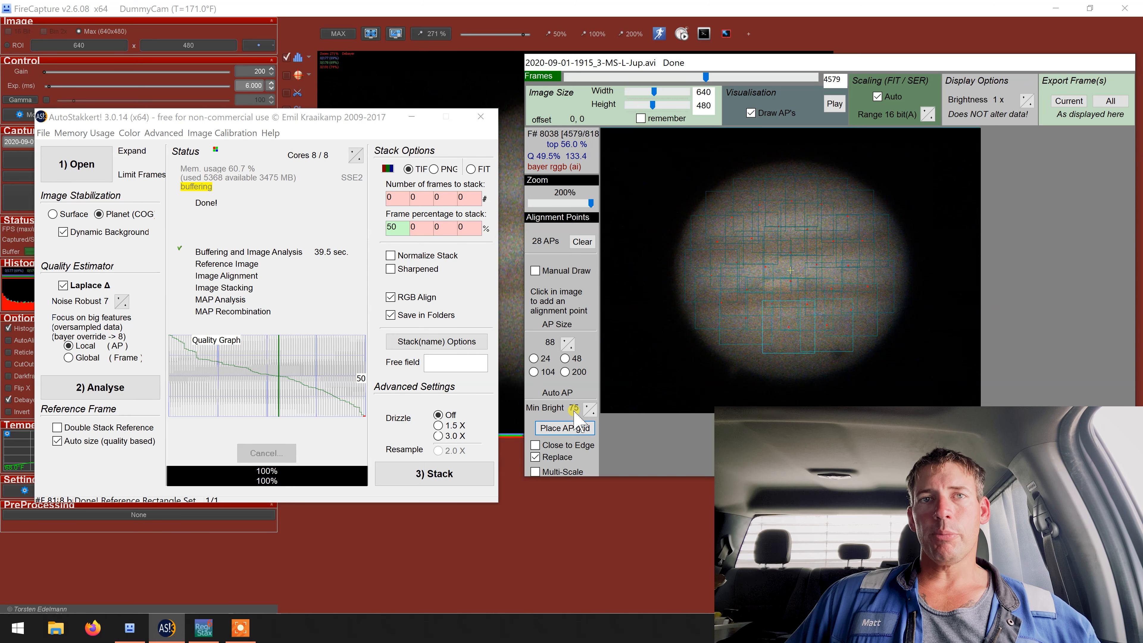
click(594, 413)
click(594, 413)
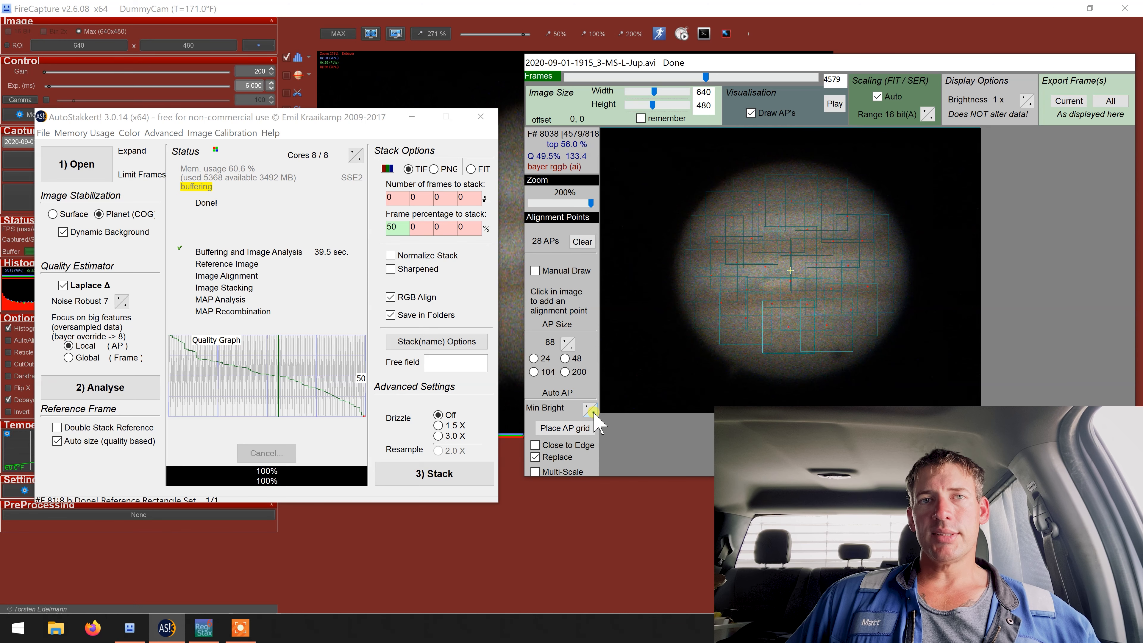
click(594, 413)
click(584, 429)
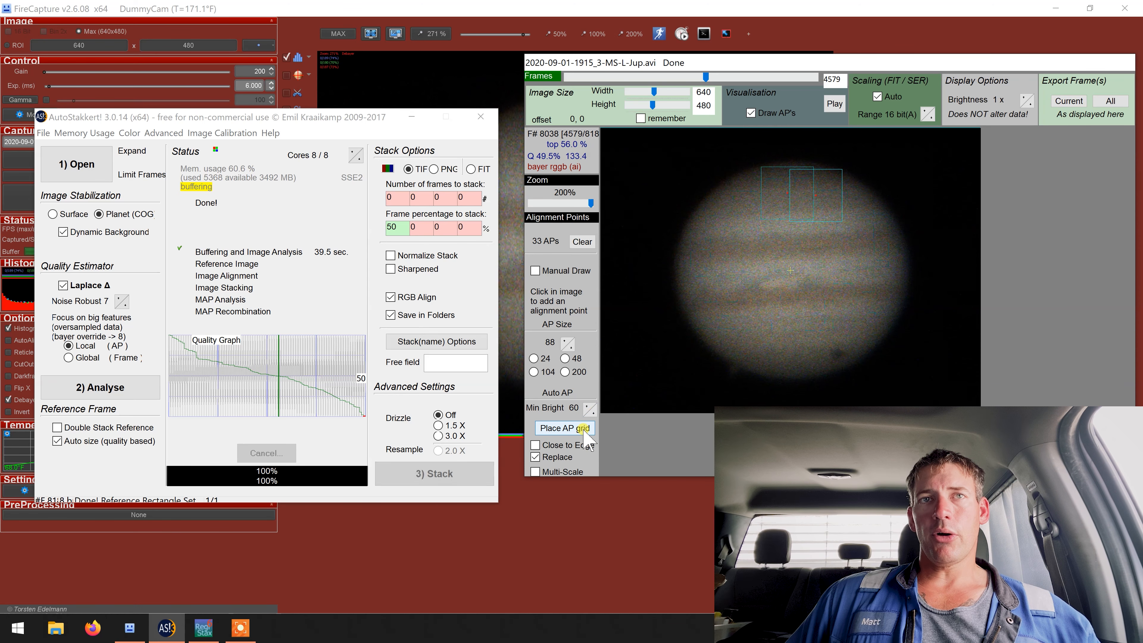
click(593, 413)
click(593, 413)
click(593, 413)
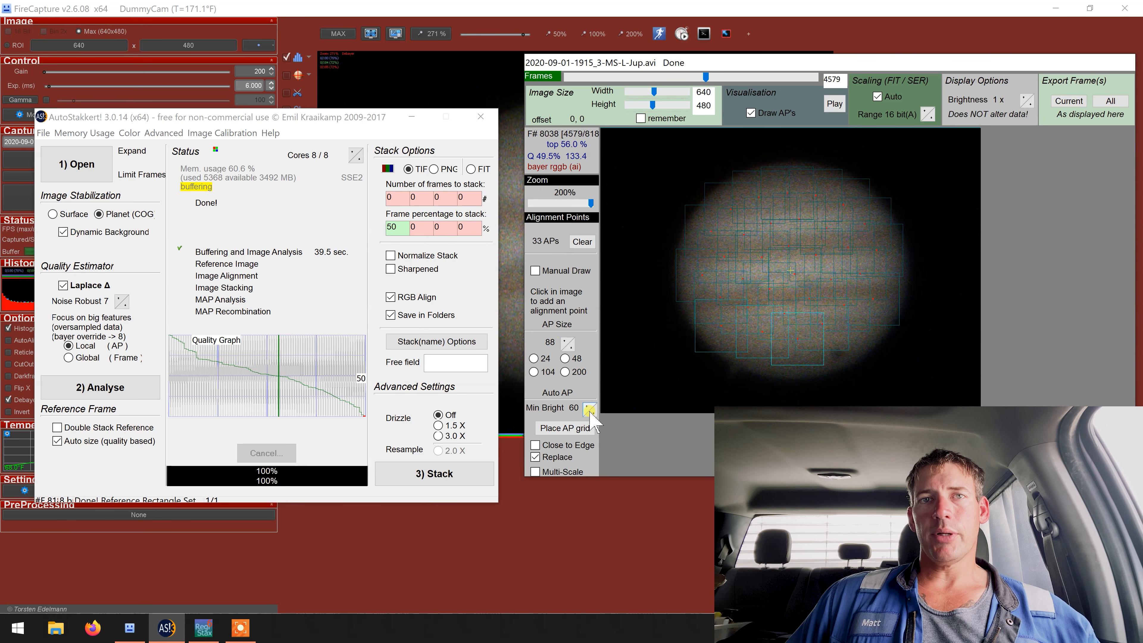
click(565, 428)
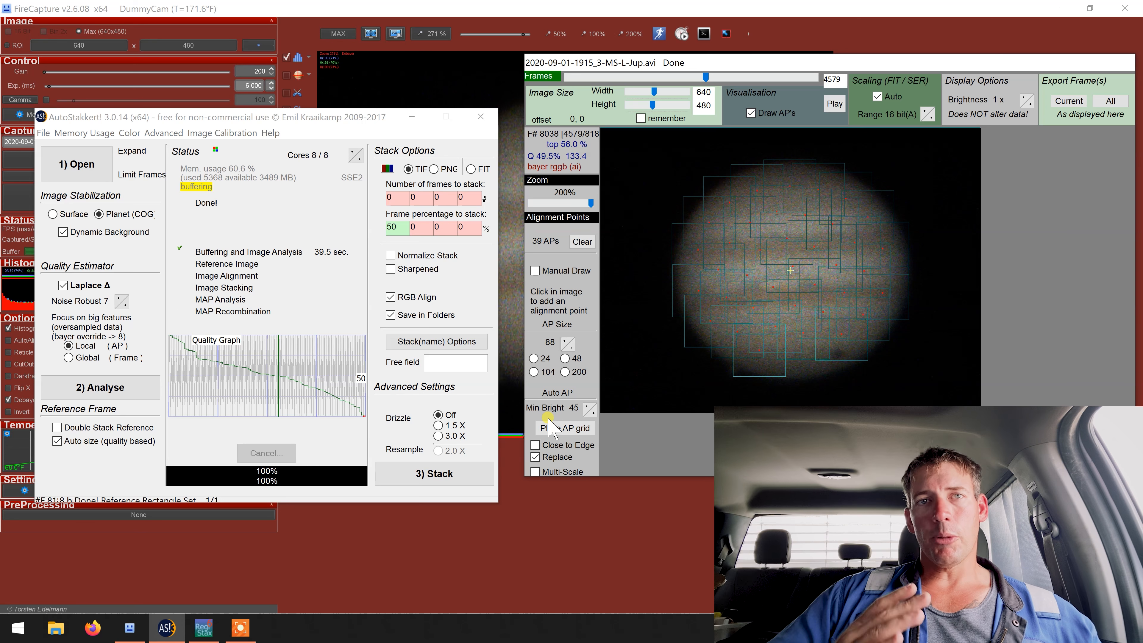
Step: Raise the minimum brightness to 75 and regenerate the alignment point grid over Jupiter
click(588, 405)
click(588, 405)
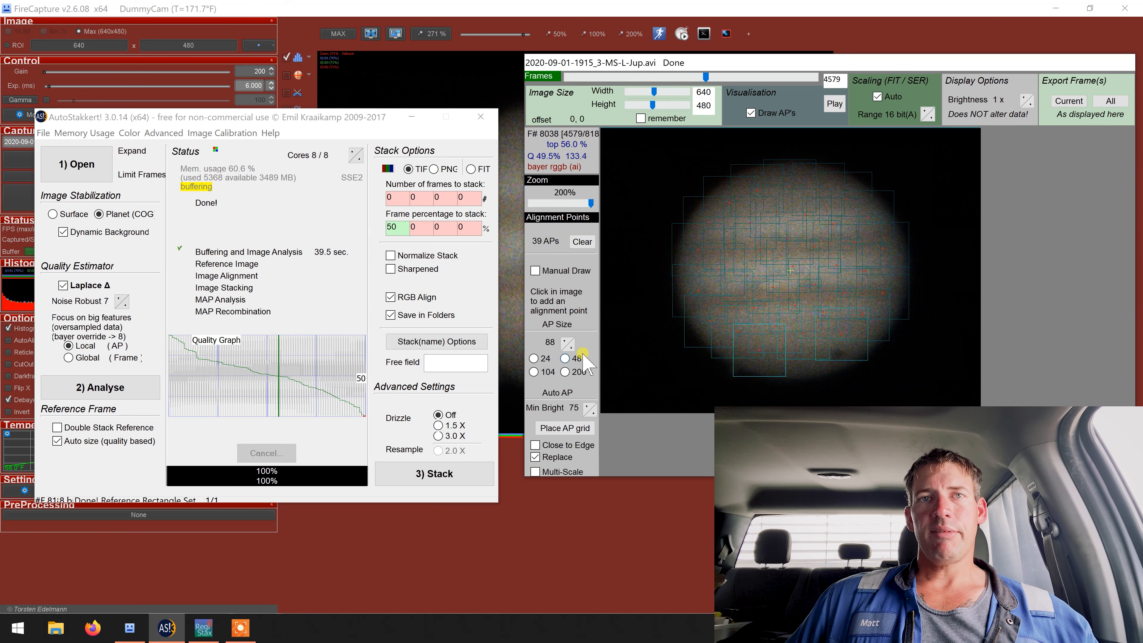
click(565, 428)
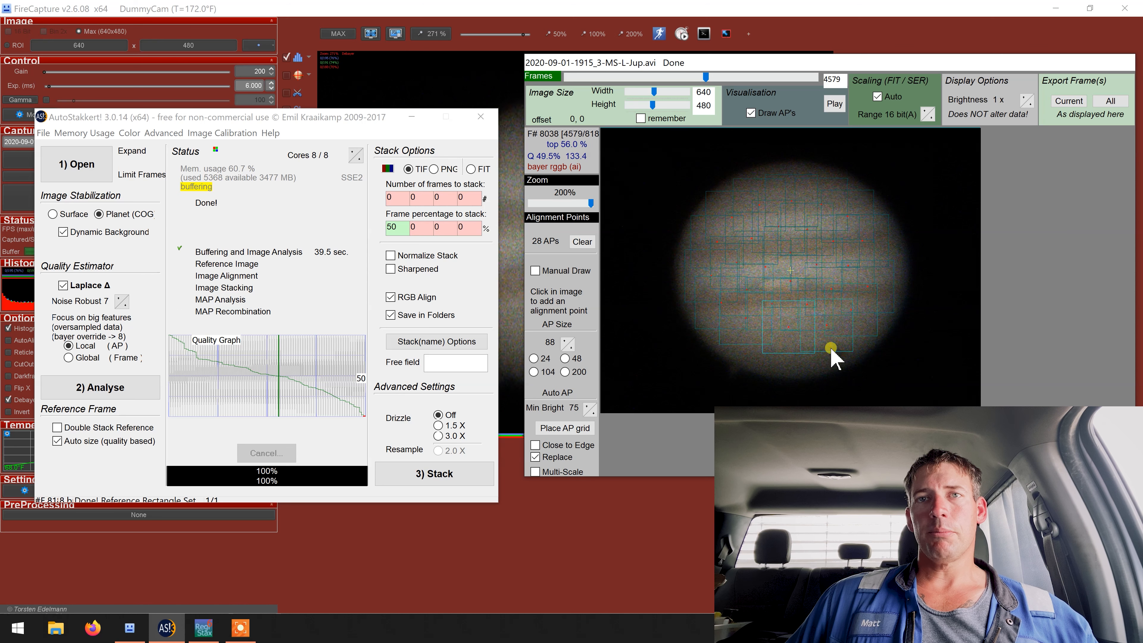
Step: Try adding an extra alignment point by hand near the lower edge of Jupiter's disc, and remove it again
click(785, 356)
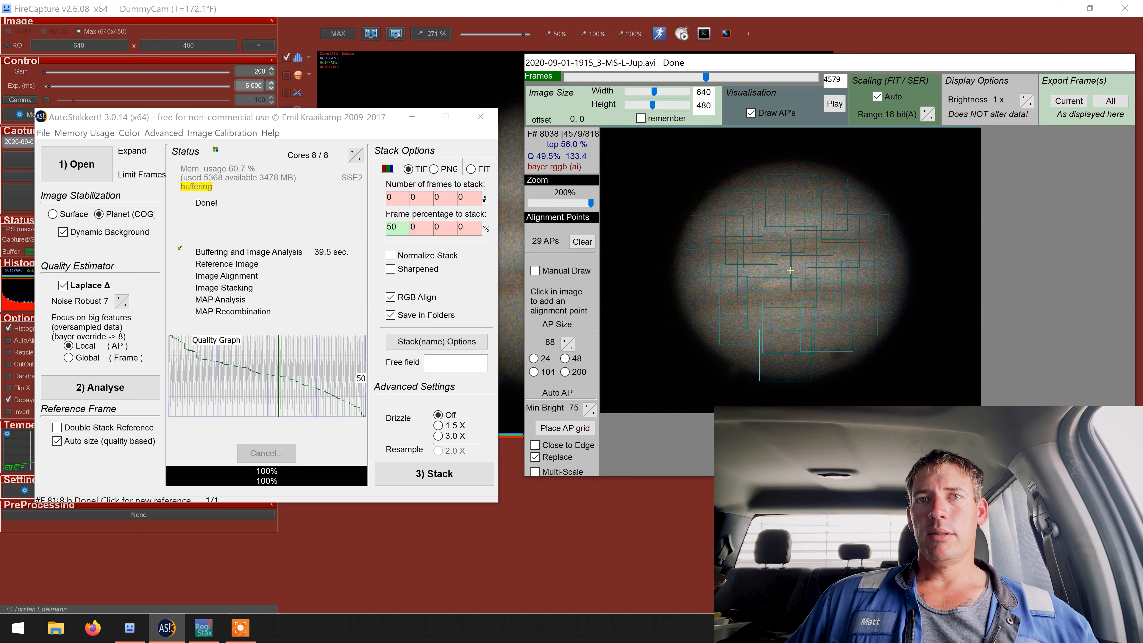
click(794, 359)
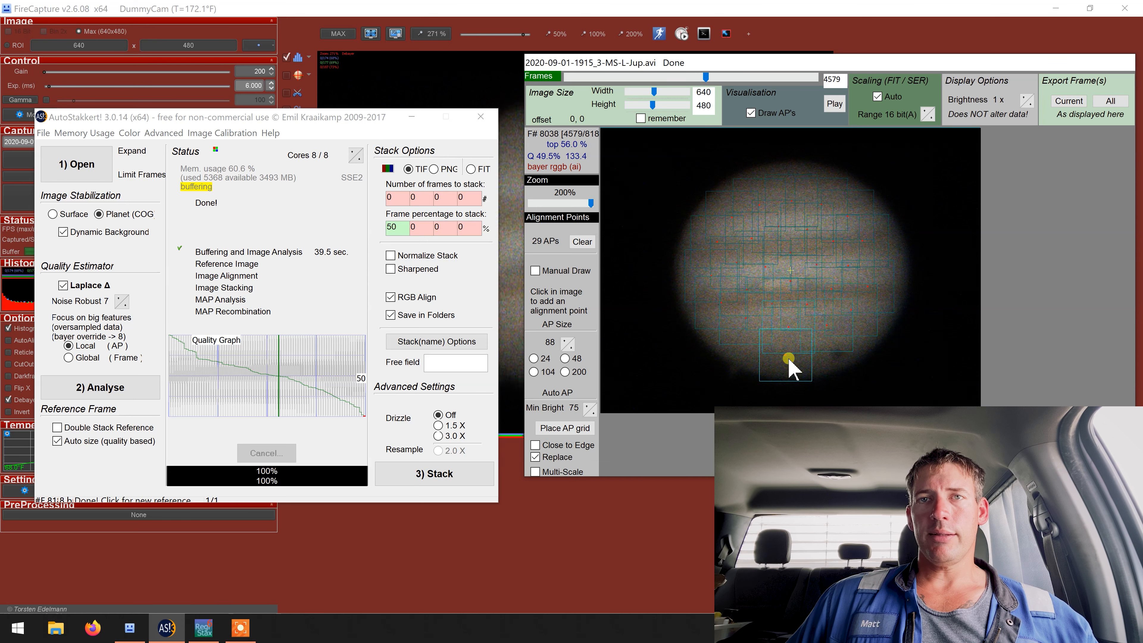
click(790, 360)
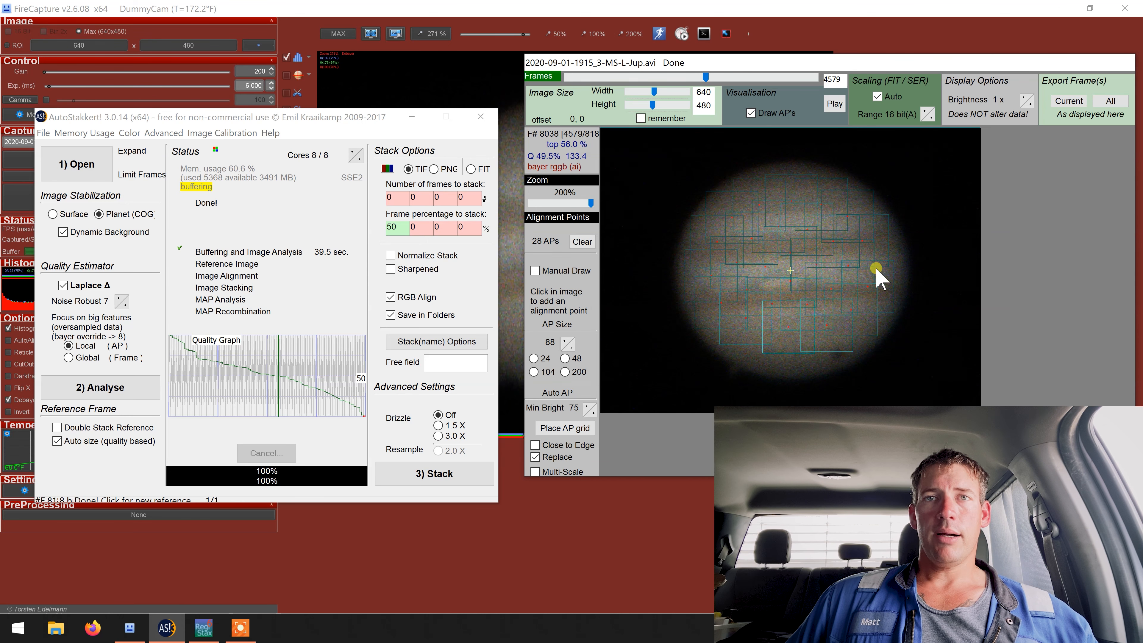
Step: Stack the best 50 percent of frames with the placed alignment points, and switch to RegiStax for wavelet processing
click(442, 474)
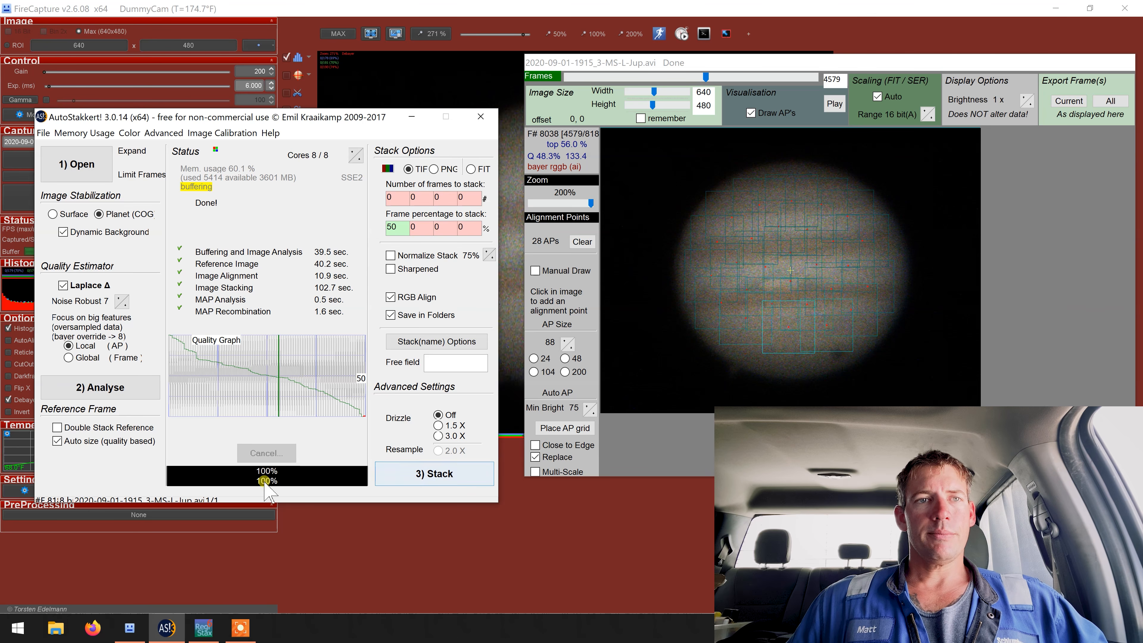
click(204, 628)
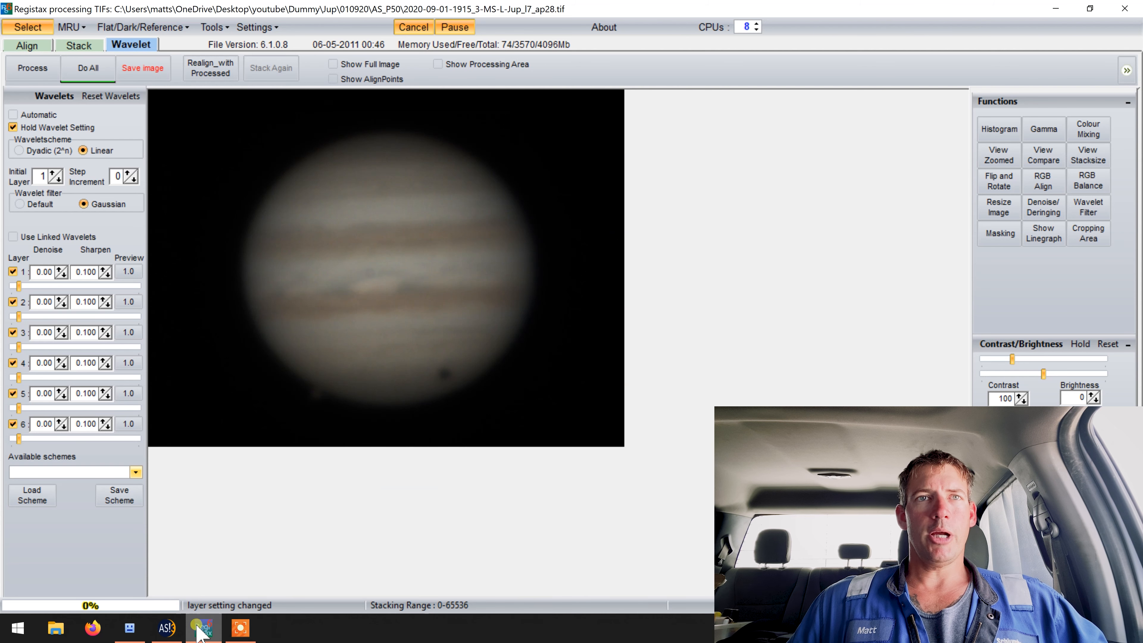